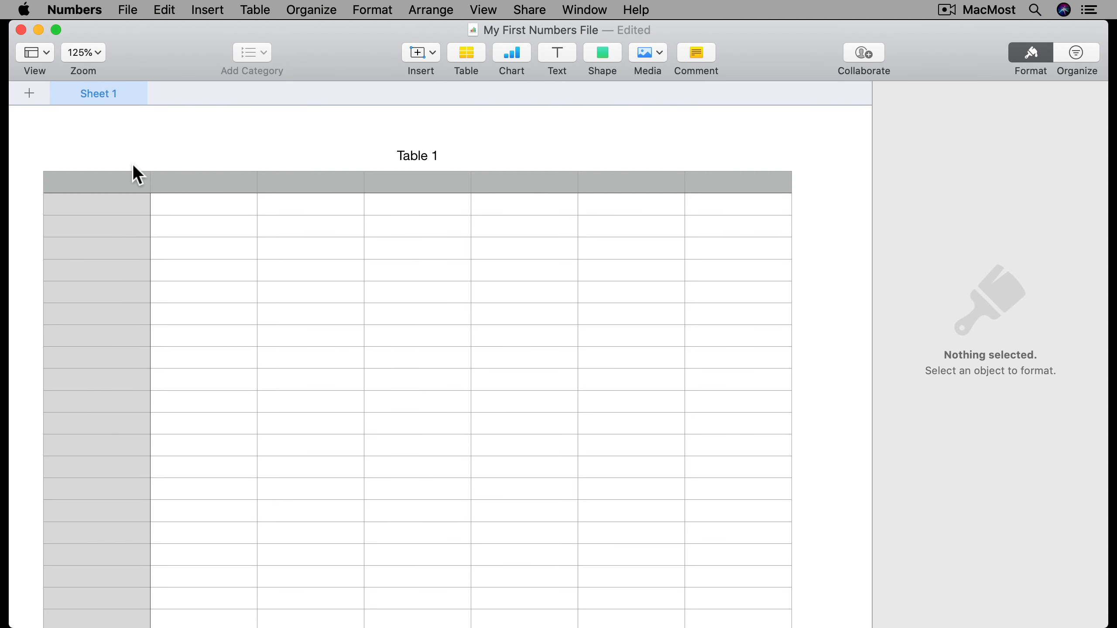
Select Table 1 and drag its column handle to remove column G
{"action": "left_click", "coordinate": [105, 188]}
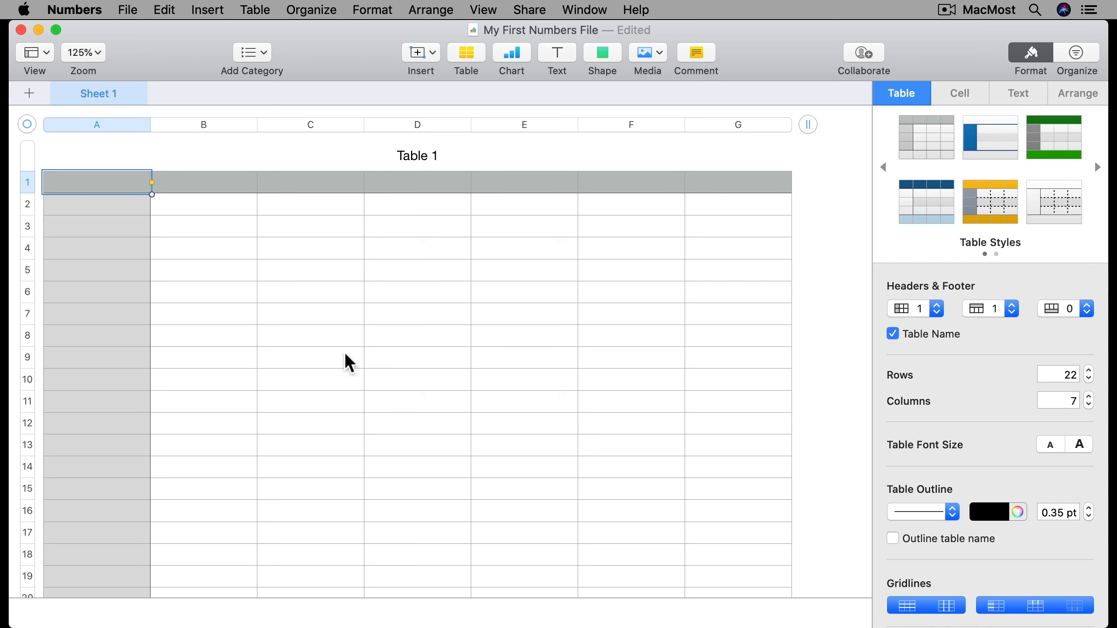
{"action": "scroll", "coordinate": [257, 409], "scroll_direction": "down", "scroll_amount": 5}
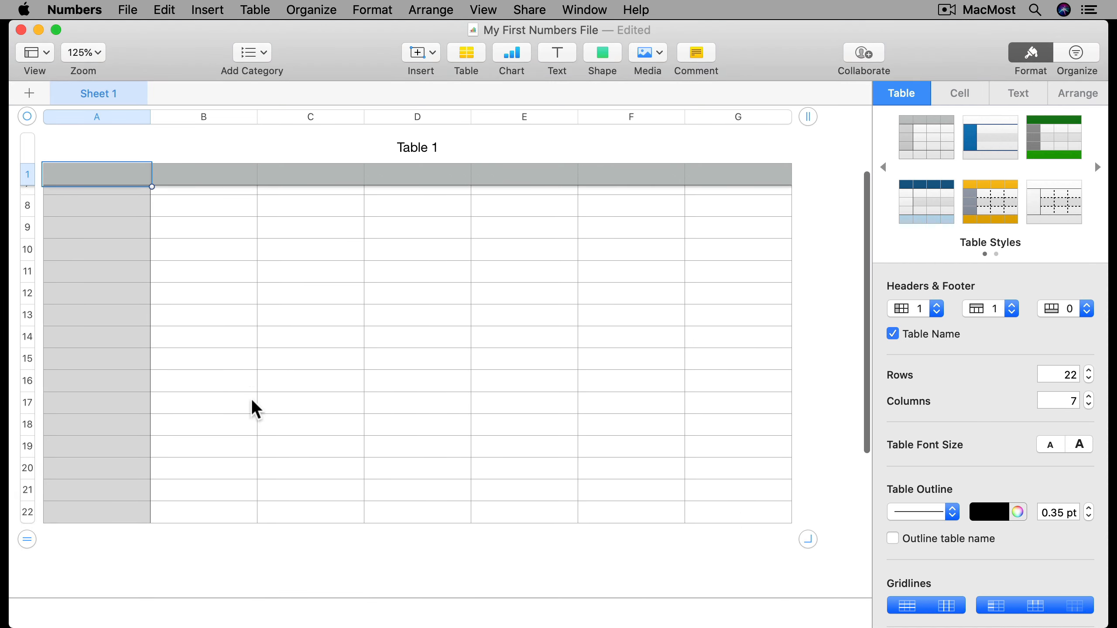
{"action": "scroll", "coordinate": [257, 410], "scroll_direction": "up", "scroll_amount": 5}
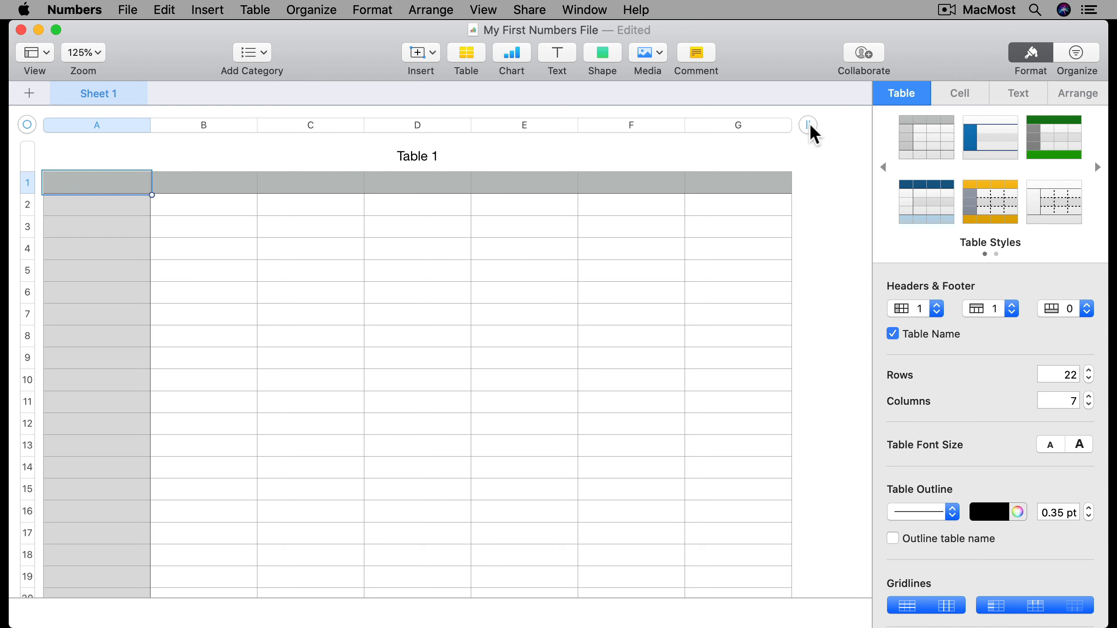
{"action": "scroll", "coordinate": [542, 343], "scroll_direction": "down", "scroll_amount": 5}
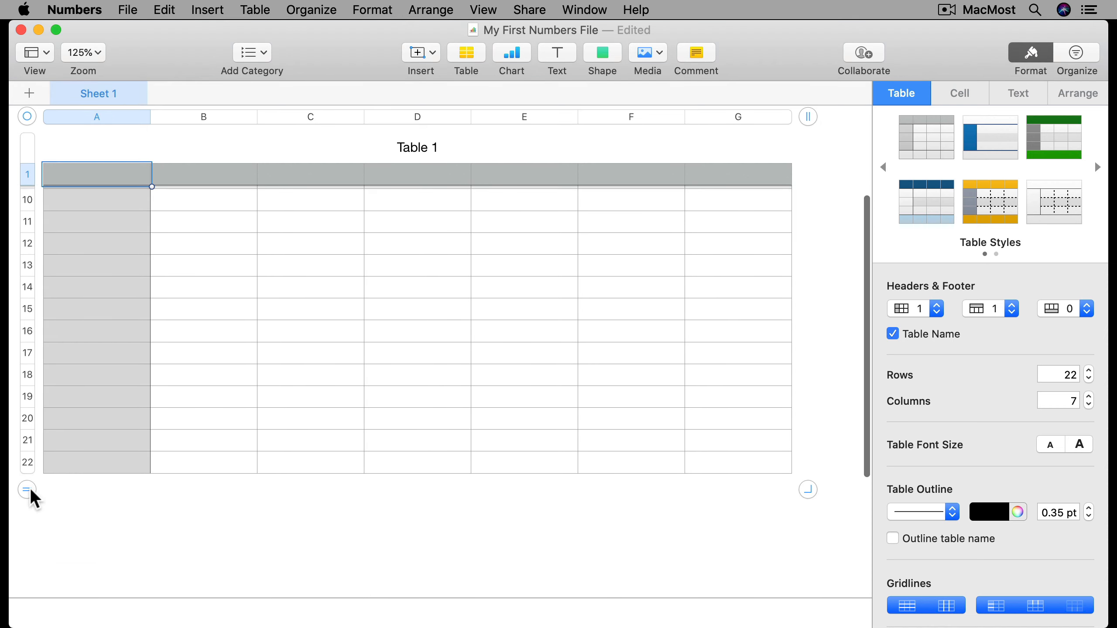
{"action": "scroll", "coordinate": [28, 484], "scroll_direction": "up", "scroll_amount": 5}
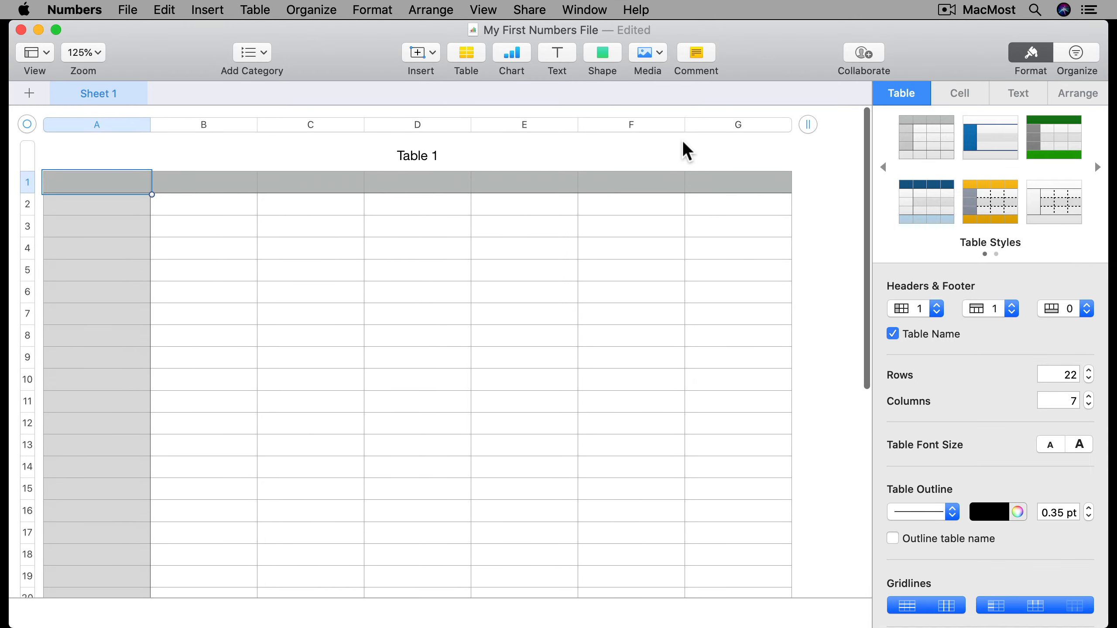
{"action": "mouse_move", "coordinate": [808, 124]}
{"action": "left_mouse_down"}
{"action": "mouse_move", "coordinate": [478, 134]}
{"action": "mouse_move", "coordinate": [796, 132]}
{"action": "left_mouse_up"}
Trim the table to 18 rows and settle its width at six columns
{"action": "scroll", "coordinate": [105, 402], "scroll_direction": "down", "scroll_amount": 5}
{"action": "left_click_drag", "start_coordinate": [27, 507], "coordinate": [30, 429]}
{"action": "mouse_move", "coordinate": [702, 128]}
{"action": "left_mouse_down"}
{"action": "mouse_move", "coordinate": [818, 127]}
{"action": "mouse_move", "coordinate": [716, 133]}
{"action": "left_mouse_up"}
Enter 1, 2, 3 and 4 into cells B2 through E2 of Table 1
{"action": "left_click", "coordinate": [232, 205]}
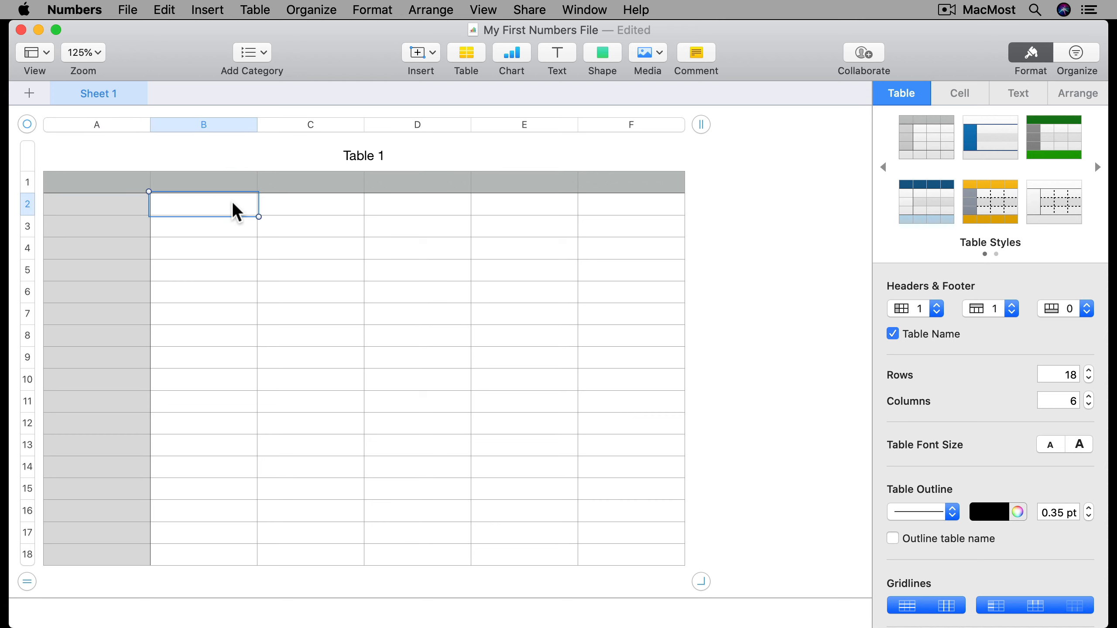
{"action": "type", "text": "1"}
{"action": "key", "text": "Tab"}
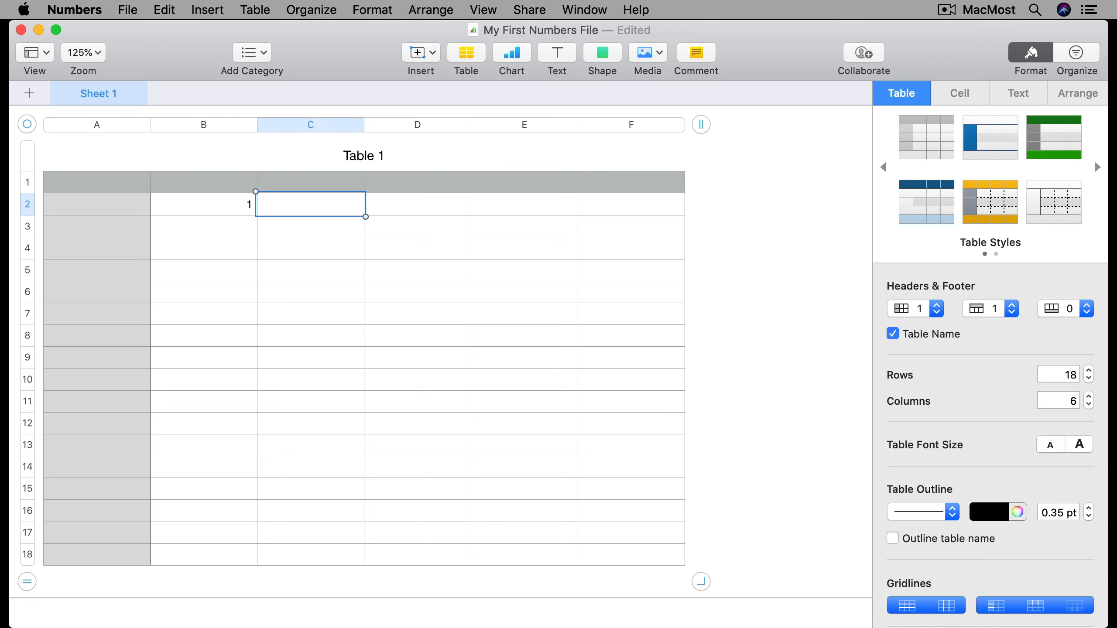
{"action": "type", "text": "2"}
{"action": "key", "text": "Tab"}
{"action": "type", "text": "3"}
{"action": "key", "text": "Tab"}
{"action": "type", "text": "4"}
{"action": "key", "text": "Tab"}
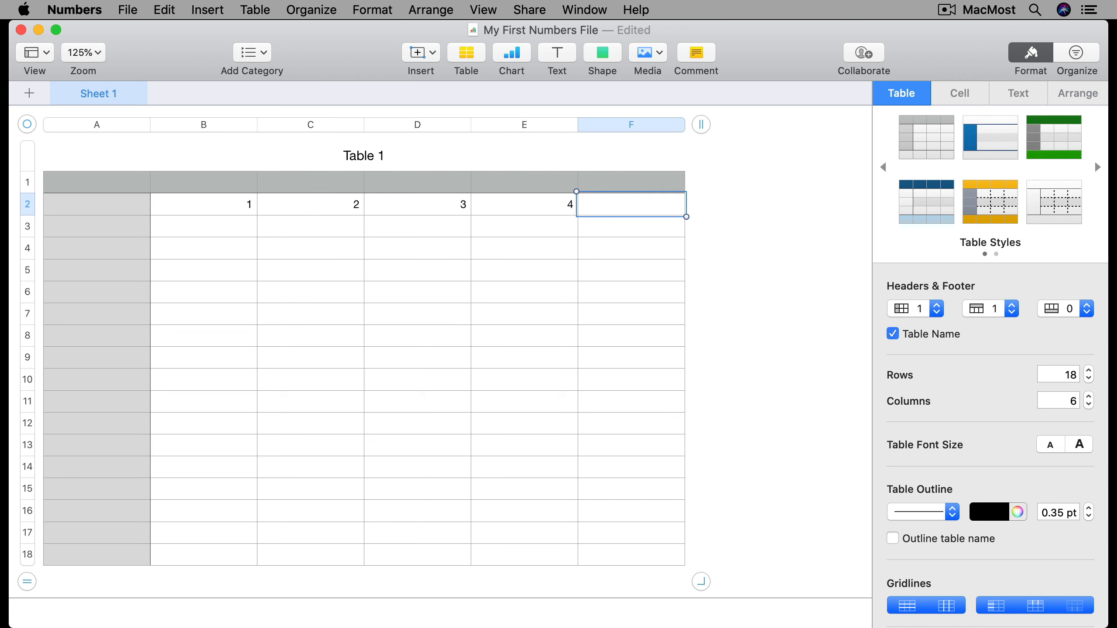
{"action": "mouse_move", "coordinate": [700, 125]}
{"action": "left_mouse_down"}
{"action": "mouse_move", "coordinate": [334, 128]}
{"action": "mouse_move", "coordinate": [708, 128]}
{"action": "mouse_move", "coordinate": [620, 138]}
{"action": "mouse_move", "coordinate": [712, 124]}
{"action": "left_mouse_up"}
{"action": "left_click", "coordinate": [724, 173]}
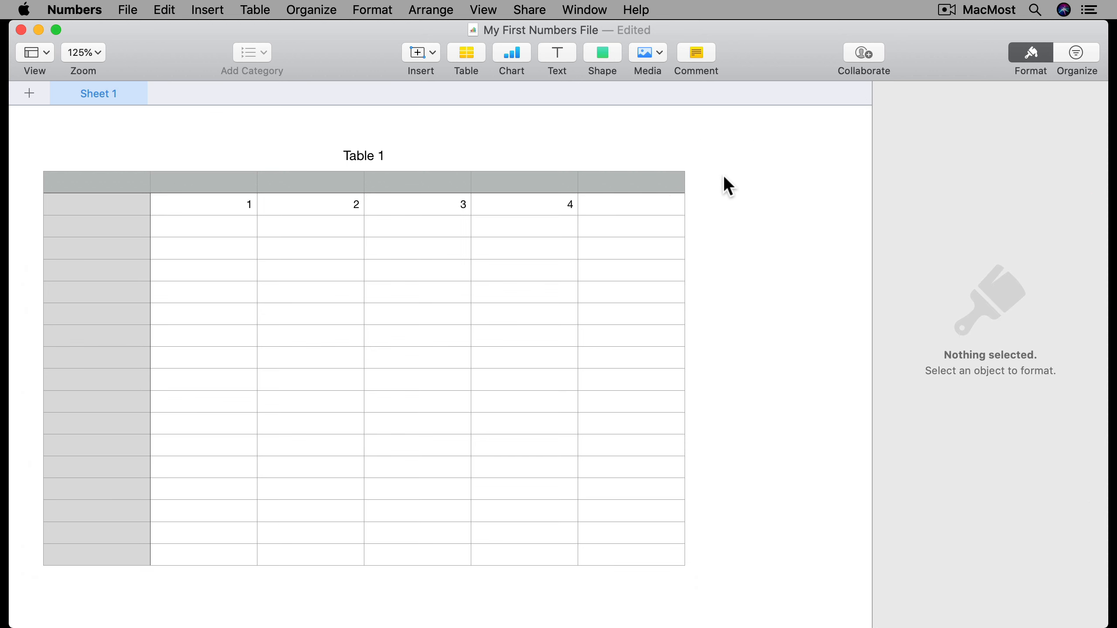
{"action": "left_click", "coordinate": [484, 240]}
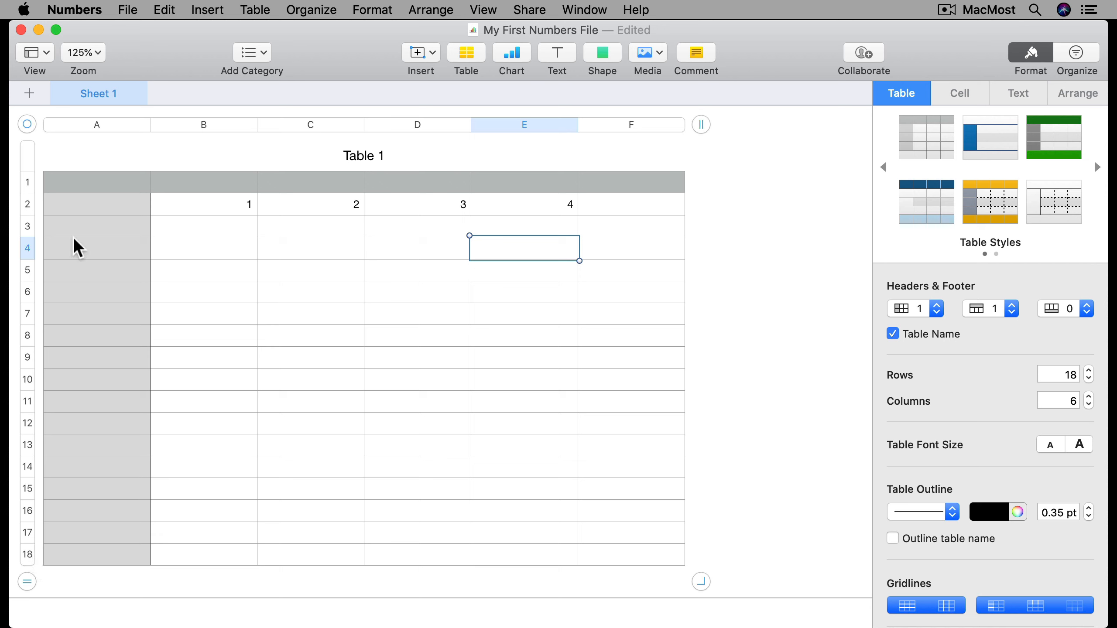
{"action": "left_click", "coordinate": [26, 125]}
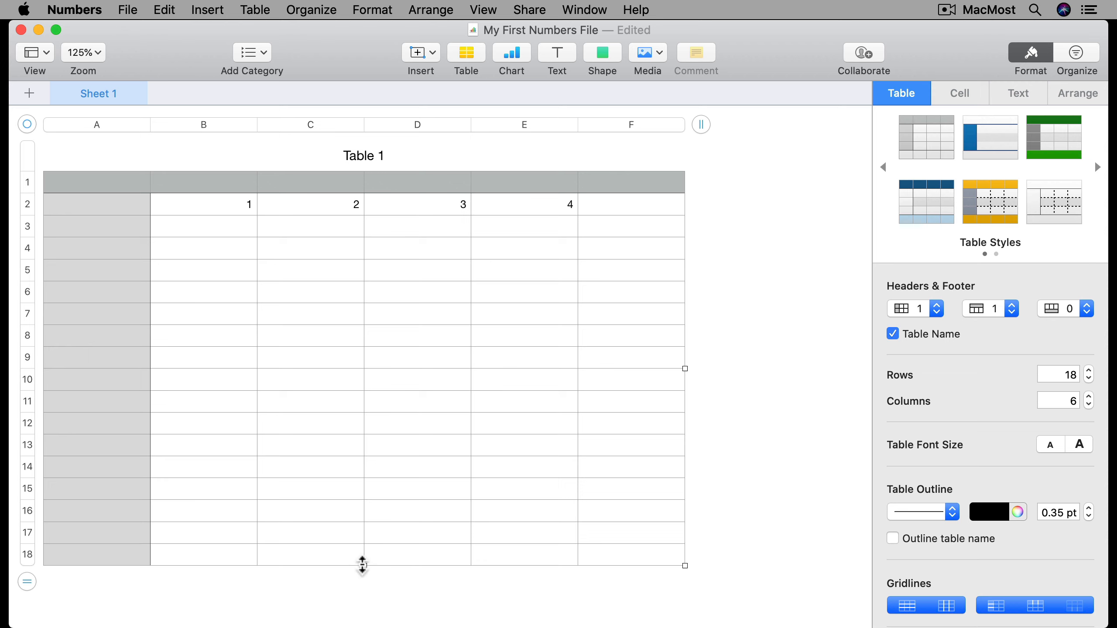
{"action": "left_click_drag", "start_coordinate": [685, 566], "coordinate": [643, 557]}
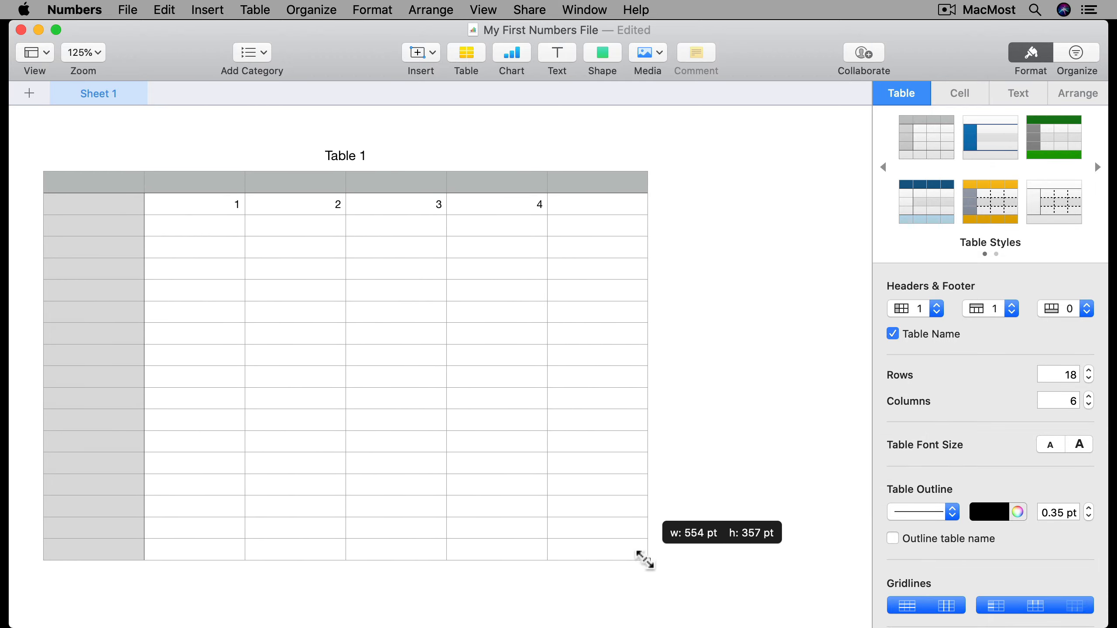
{"action": "left_click_drag", "start_coordinate": [721, 533], "coordinate": [803, 511]}
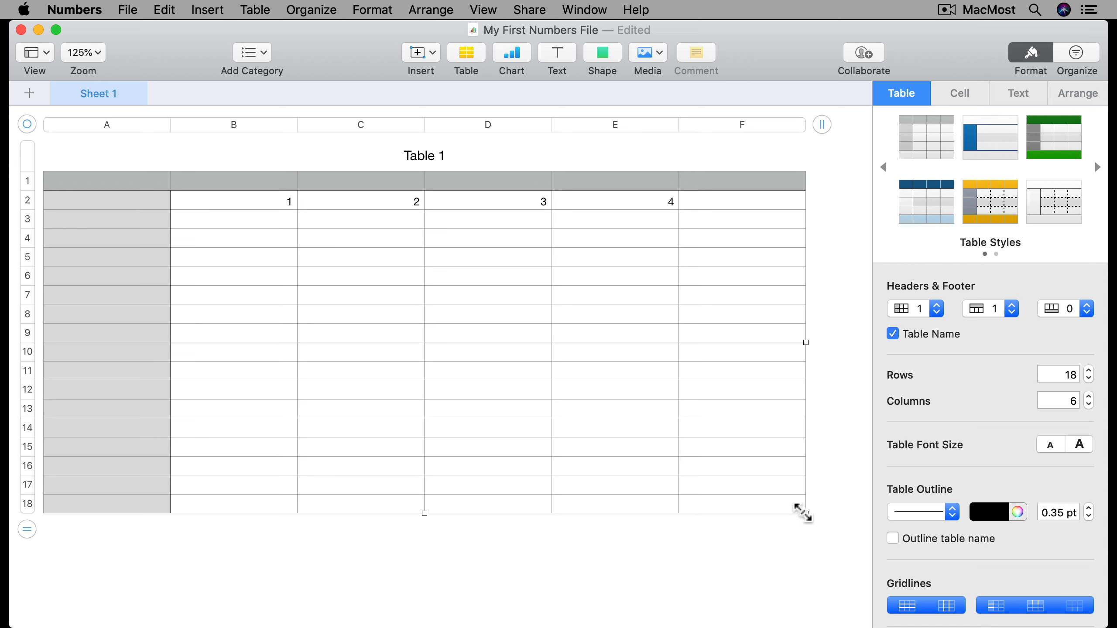
{"action": "key", "text": "super+z"}
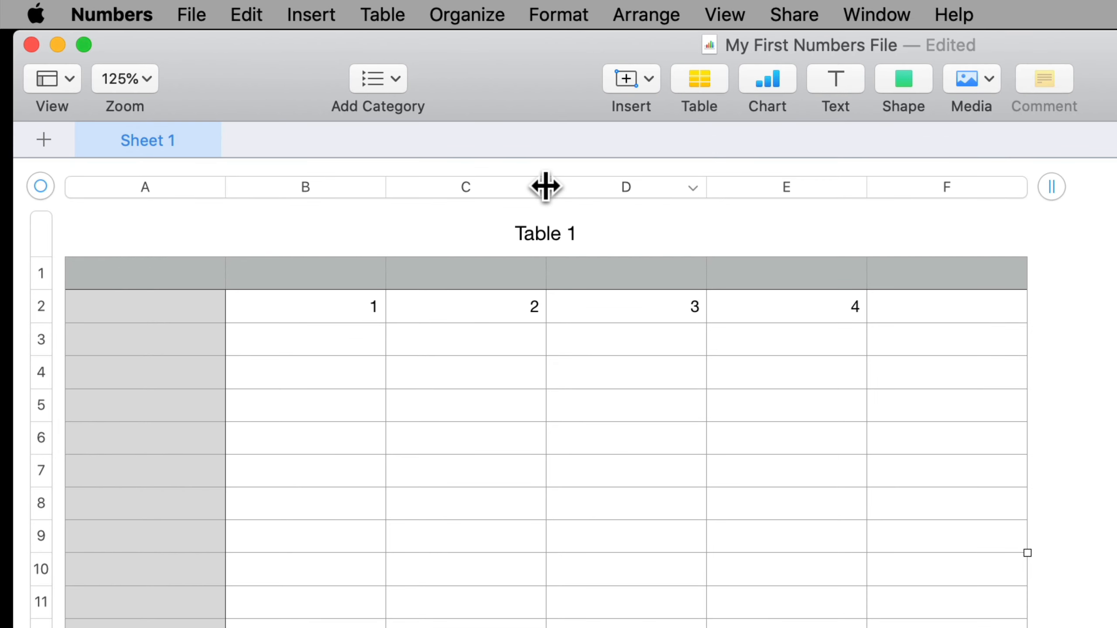
Widen column C to about 207 pt and set header row 1 to about 28 pt
{"action": "left_click_drag", "start_coordinate": [545, 186], "coordinate": [743, 172]}
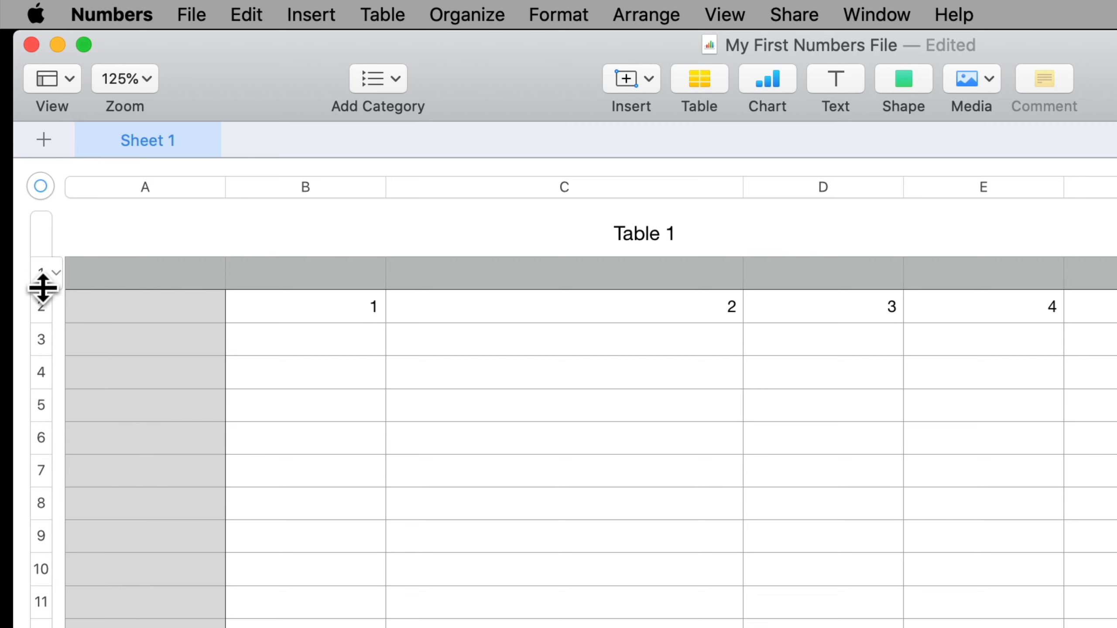
{"action": "mouse_move", "coordinate": [43, 288]}
{"action": "left_mouse_down"}
{"action": "mouse_move", "coordinate": [40, 452]}
{"action": "mouse_move", "coordinate": [52, 304]}
{"action": "mouse_move", "coordinate": [42, 349]}
{"action": "mouse_move", "coordinate": [40, 287]}
{"action": "mouse_move", "coordinate": [40, 373]}
{"action": "mouse_move", "coordinate": [42, 291]}
{"action": "left_mouse_up"}
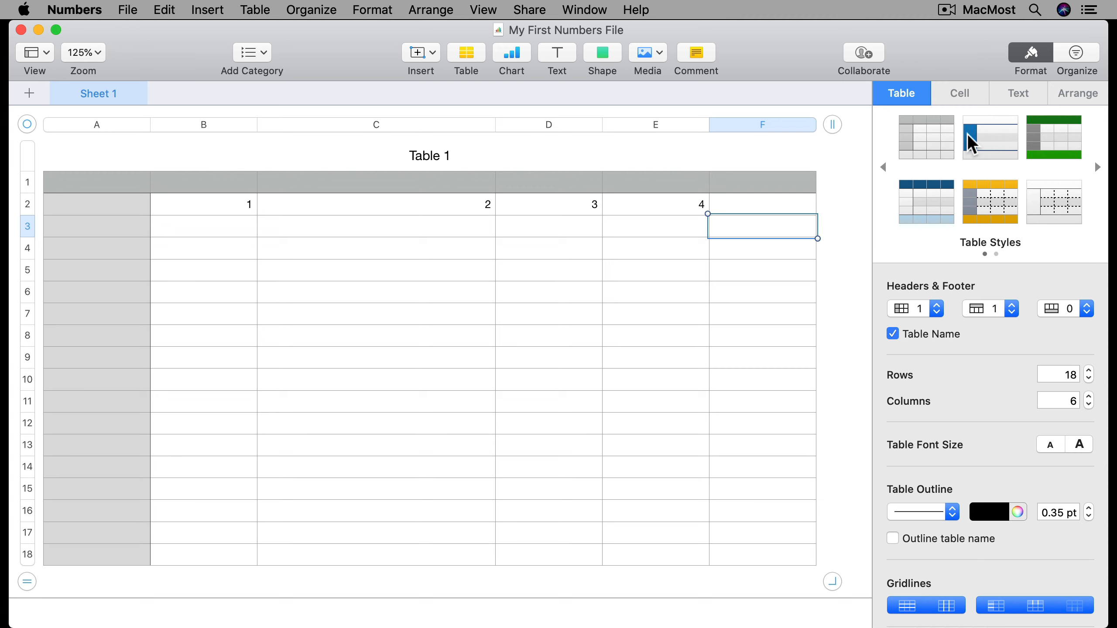
Adjust the Columns stepper in the Format sidebar until the table has 6 columns
{"action": "left_click", "coordinate": [1035, 56]}
{"action": "left_click", "coordinate": [1041, 56]}
{"action": "left_click", "coordinate": [1089, 406]}
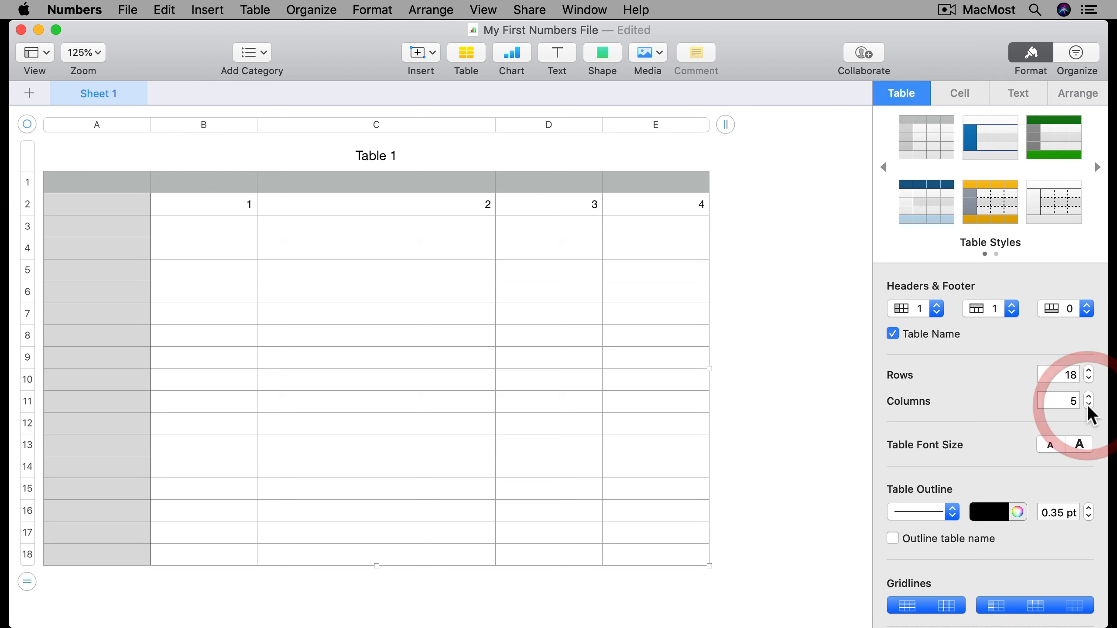
{"action": "left_click", "coordinate": [1089, 397]}
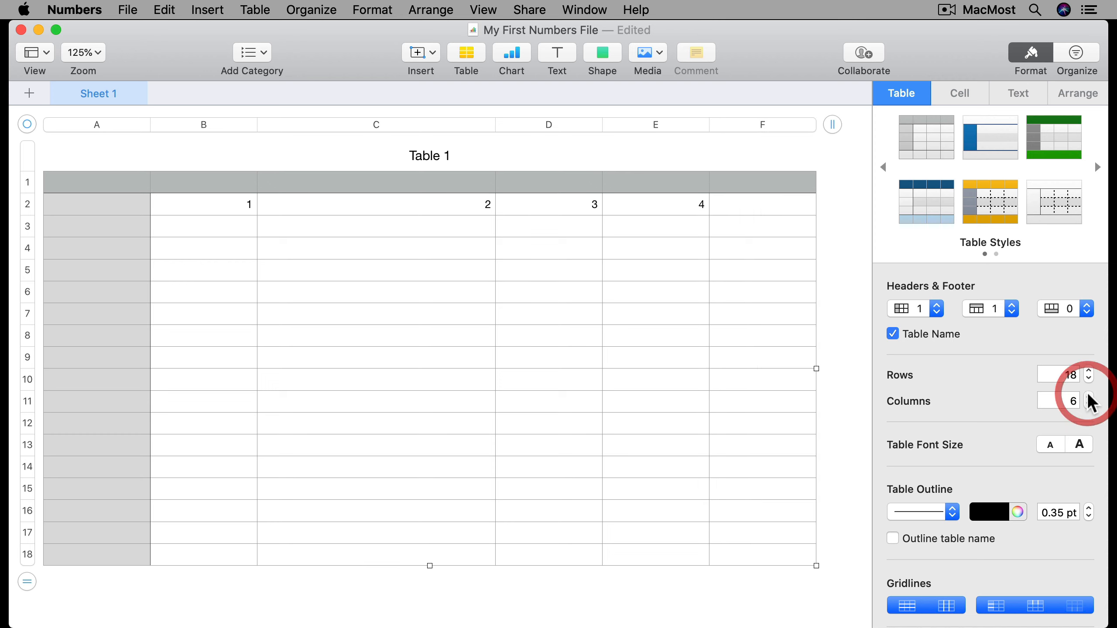
{"action": "left_click", "coordinate": [1089, 397]}
{"action": "left_click", "coordinate": [1089, 406]}
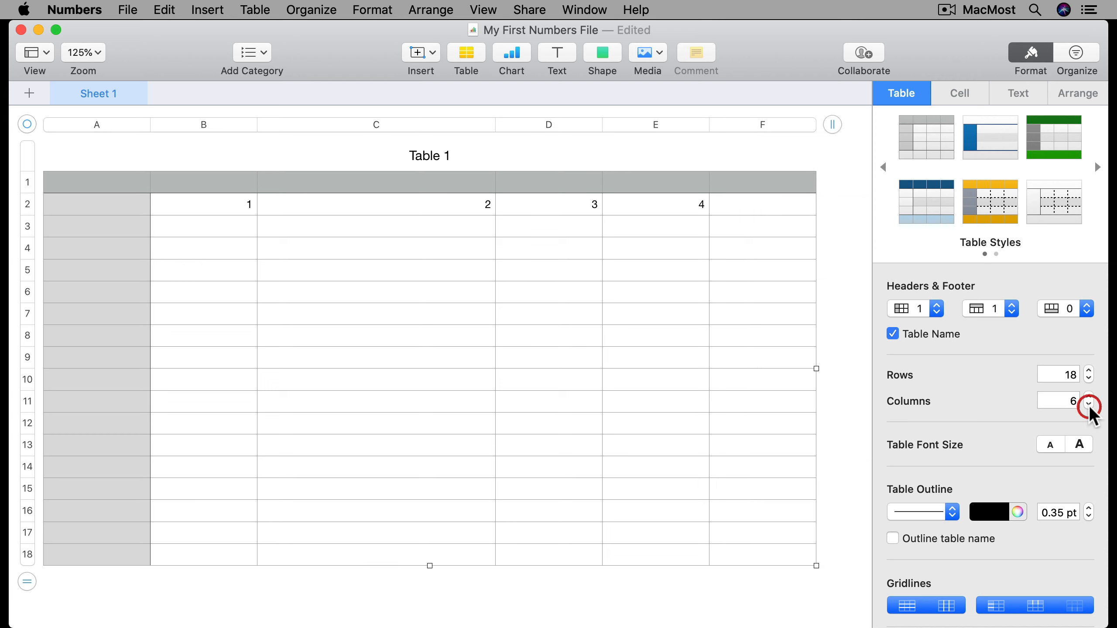
Set Table 1's row count to 100
{"action": "left_click", "coordinate": [1071, 377]}
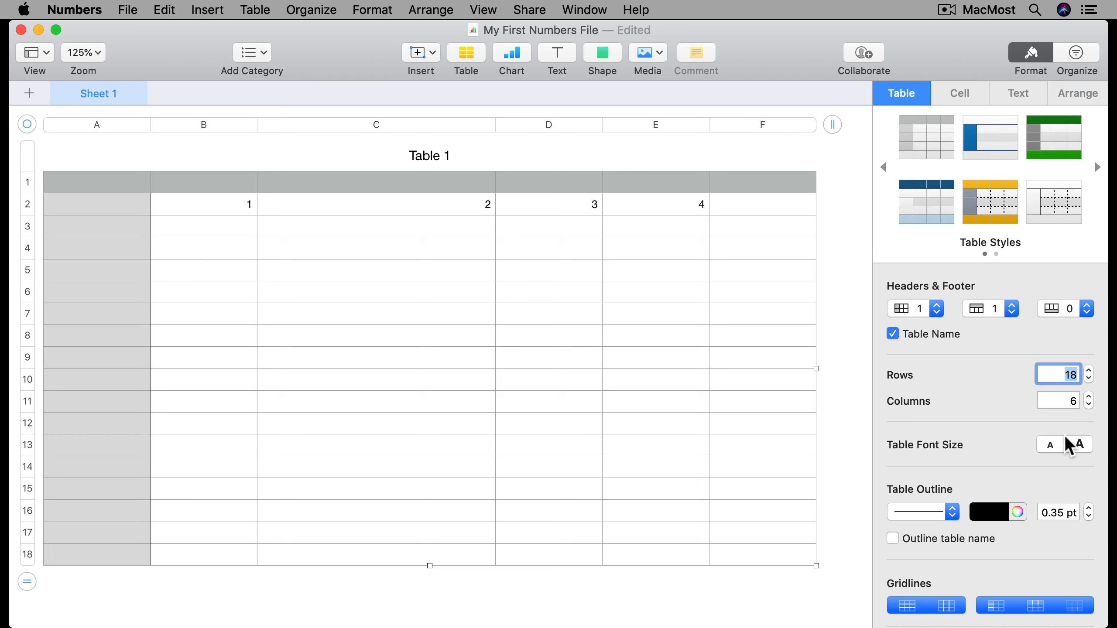
{"action": "type", "text": "100"}
{"action": "key", "text": "Return"}
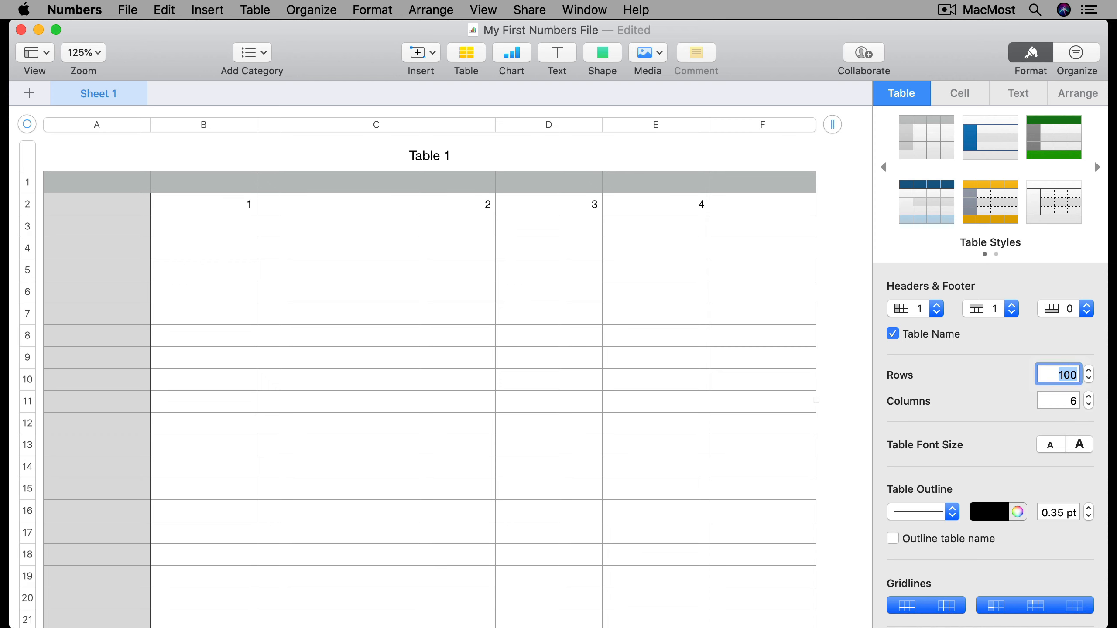
{"action": "scroll", "coordinate": [528, 538], "scroll_direction": "down", "scroll_amount": 19}
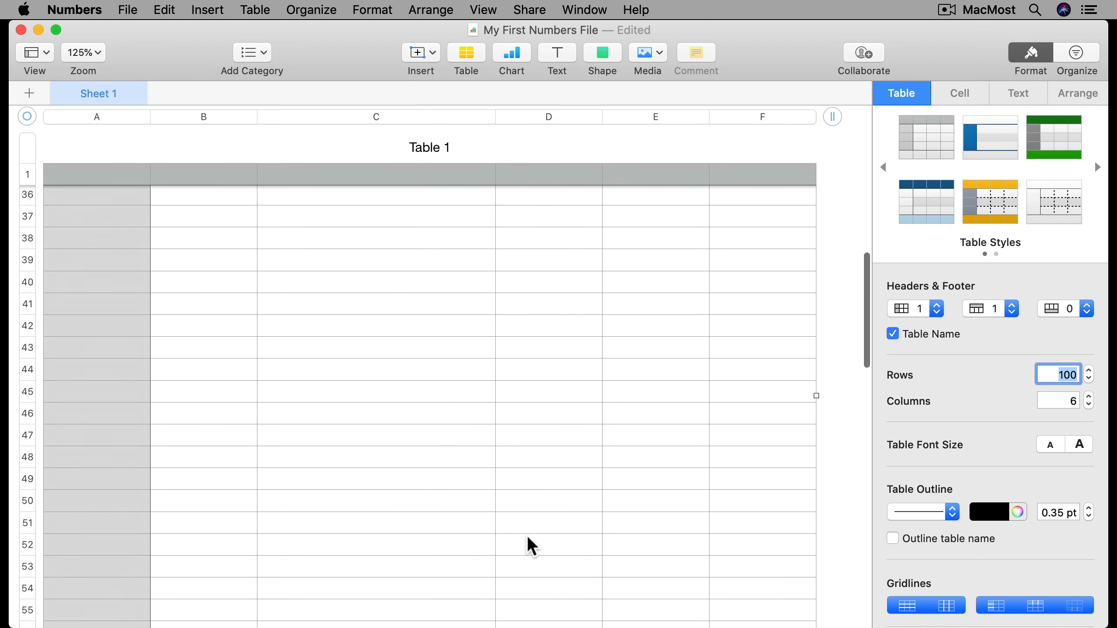
{"action": "scroll", "coordinate": [527, 535], "scroll_direction": "up", "scroll_amount": 19}
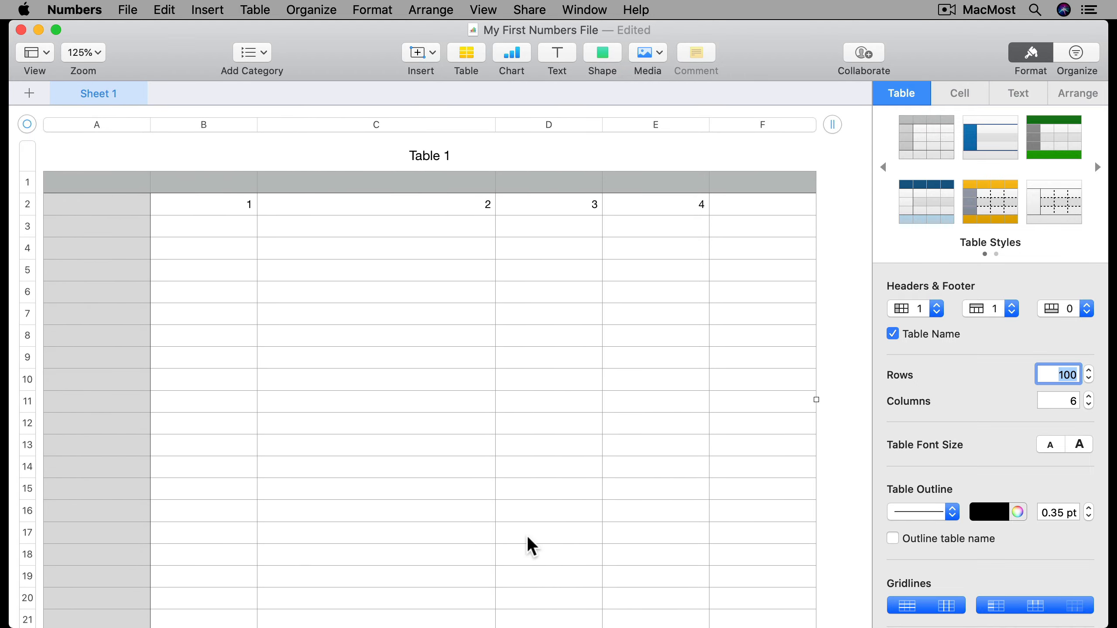
Reduce Table 1's row count to 2
{"action": "left_click", "coordinate": [1064, 374]}
{"action": "type", "text": "2"}
{"action": "key", "text": "Return"}
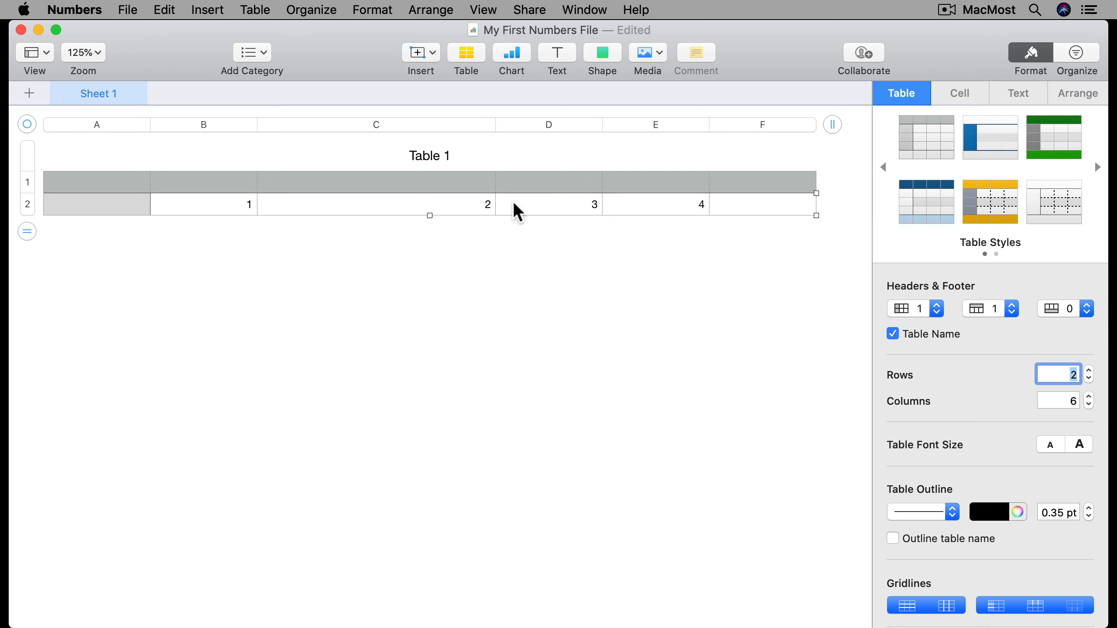
Enter 5 in cell F2, next to the 4 in E2
{"action": "left_click", "coordinate": [653, 207]}
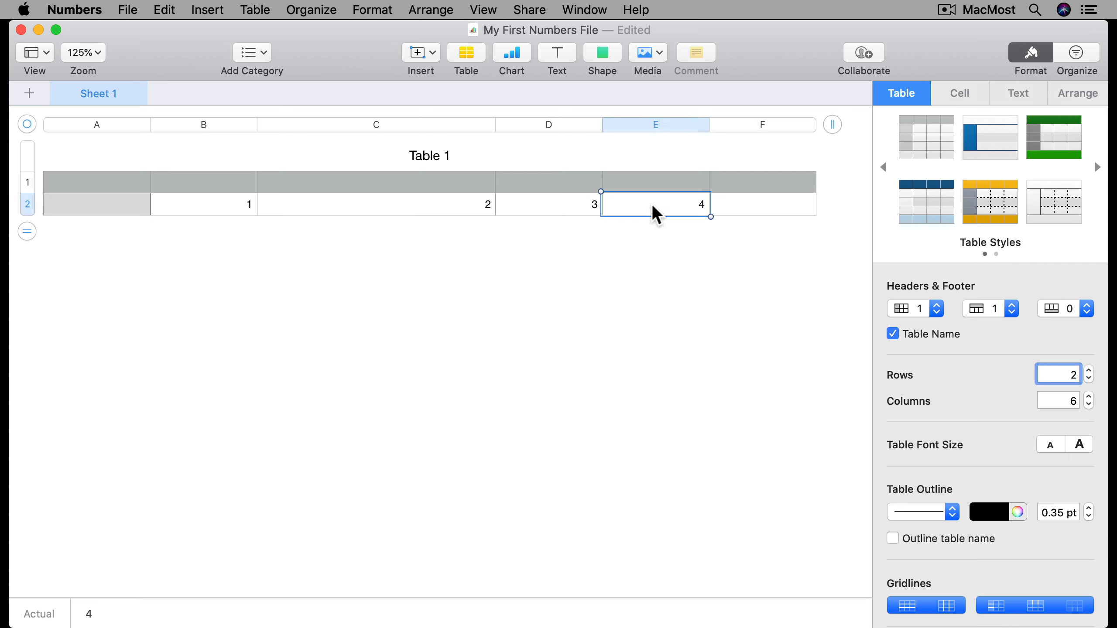
{"action": "key", "text": "Tab"}
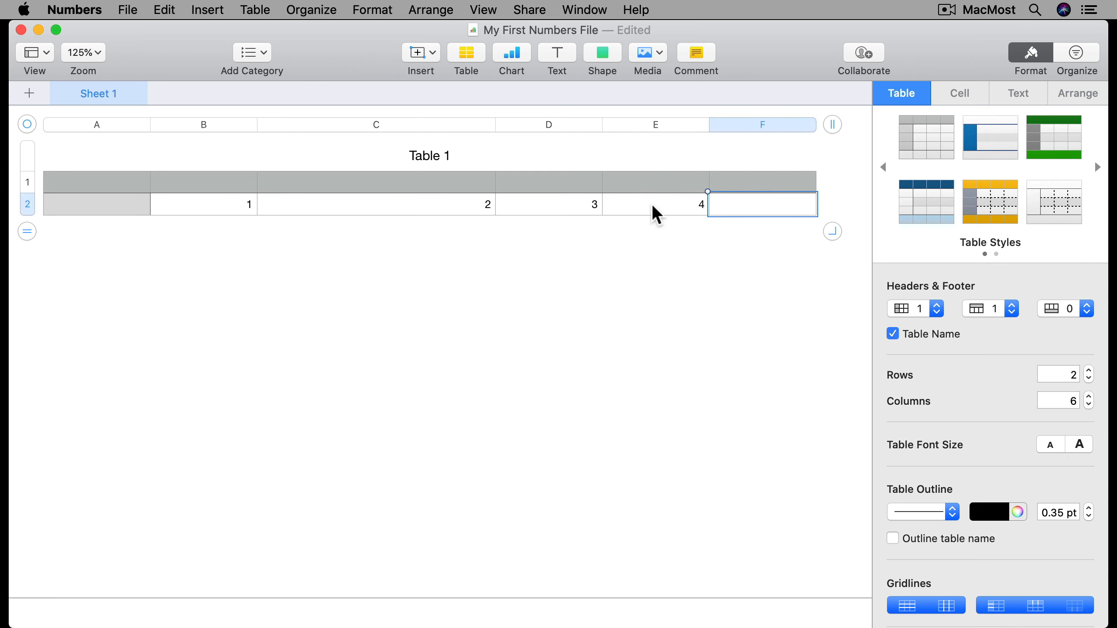
{"action": "type", "text": "5"}
Commit the 5 in F2 and return to cell B3, undoing the extra rows added
{"action": "key", "text": "Return"}
{"action": "key", "text": "Return"}
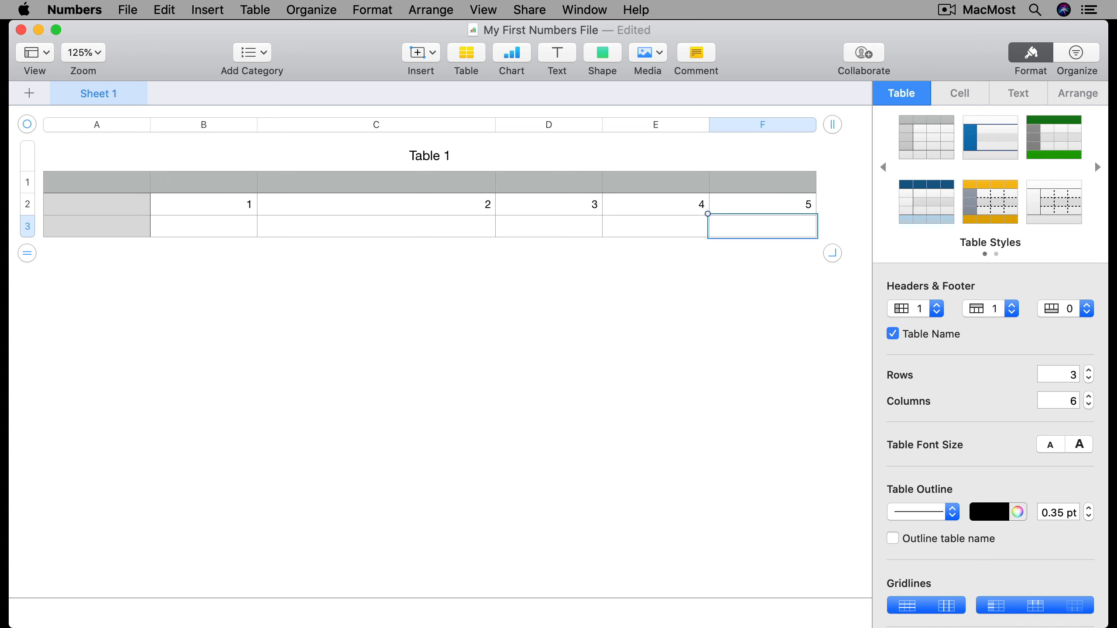
{"action": "key", "text": "Left"}
{"action": "key", "text": "Left"}
{"action": "key", "text": "Left"}
{"action": "key", "text": "Left"}
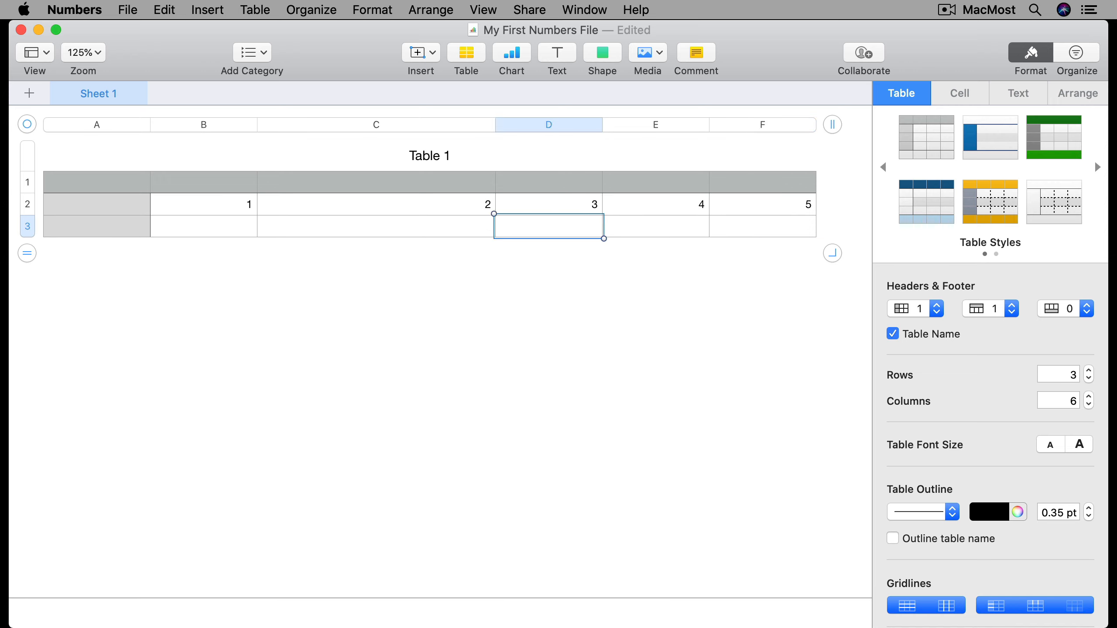
{"action": "key", "text": "Right"}
{"action": "key", "text": "Right"}
{"action": "key", "text": "Left"}
{"action": "key", "text": "Left"}
{"action": "key", "text": "Return"}
{"action": "key", "text": "Return"}
{"action": "key", "text": "Return"}
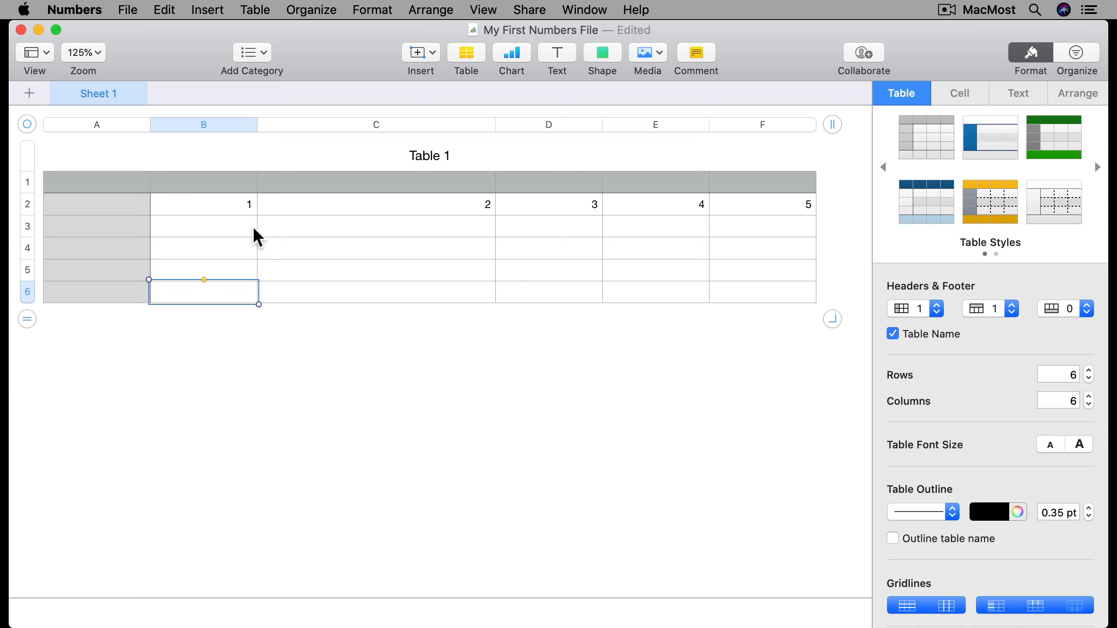
{"action": "key", "text": "super+z"}
{"action": "key", "text": "super+z"}
{"action": "key", "text": "super+z"}
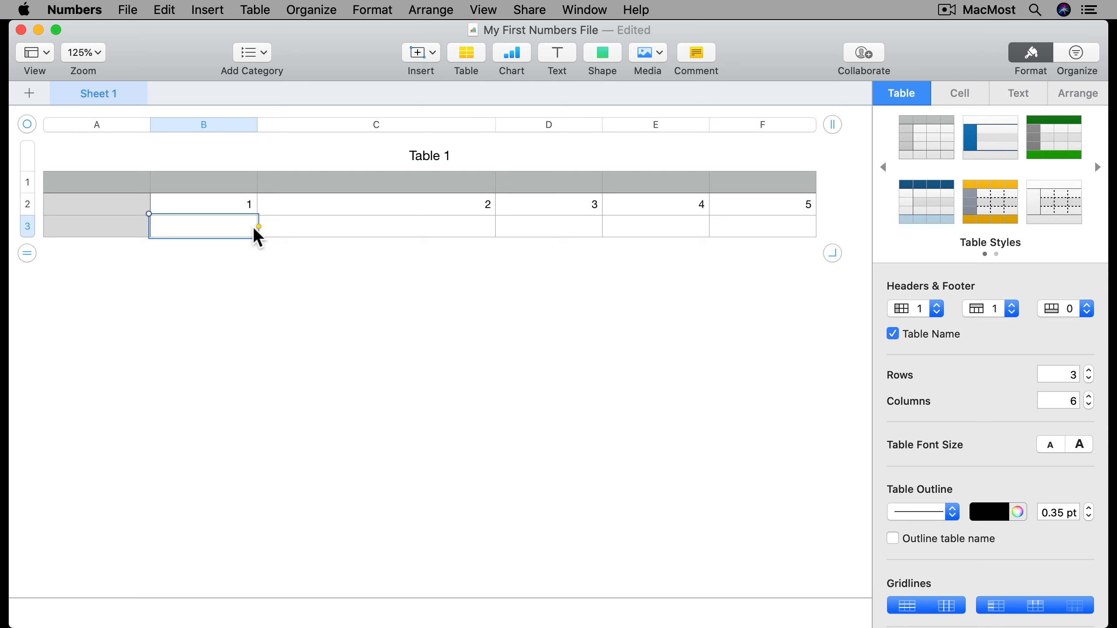
Enter 3, 4, 5, 6 and 7 across cells B3 to F3
{"action": "type", "text": "3"}
{"action": "key", "text": "Tab"}
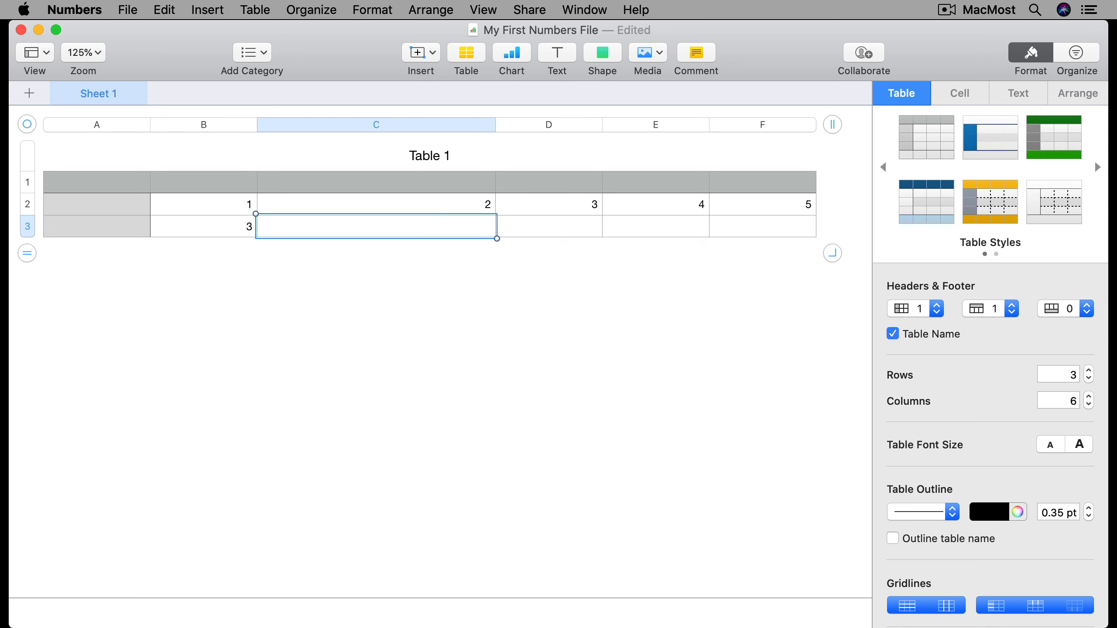
{"action": "type", "text": "4"}
{"action": "key", "text": "Tab"}
{"action": "type", "text": "5"}
{"action": "key", "text": "Tab"}
{"action": "type", "text": "6"}
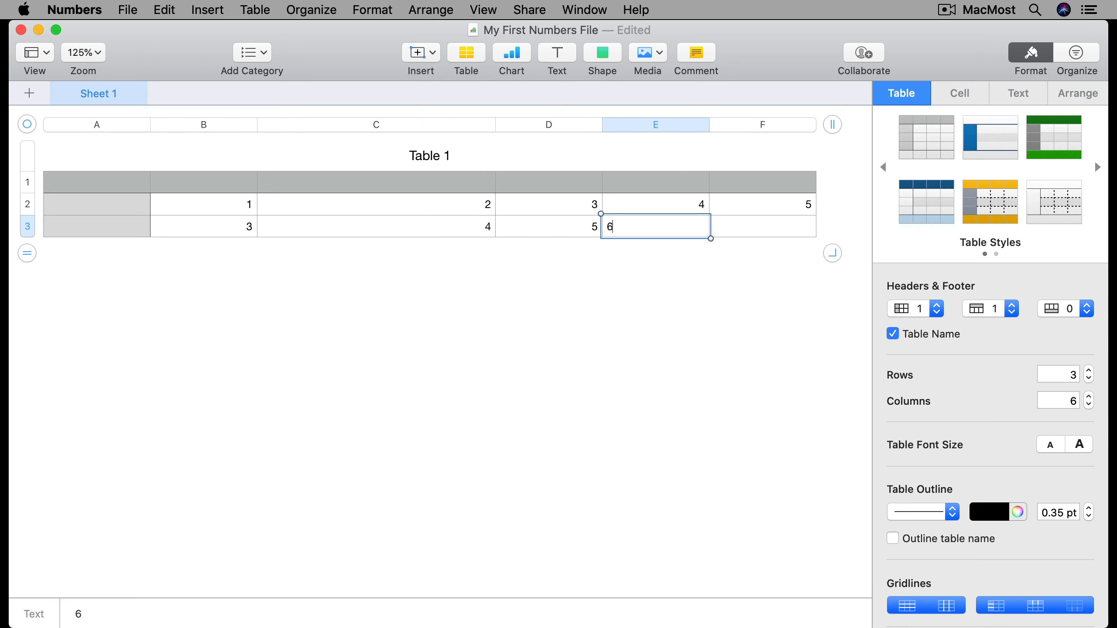
{"action": "key", "text": "Tab"}
{"action": "type", "text": "7"}
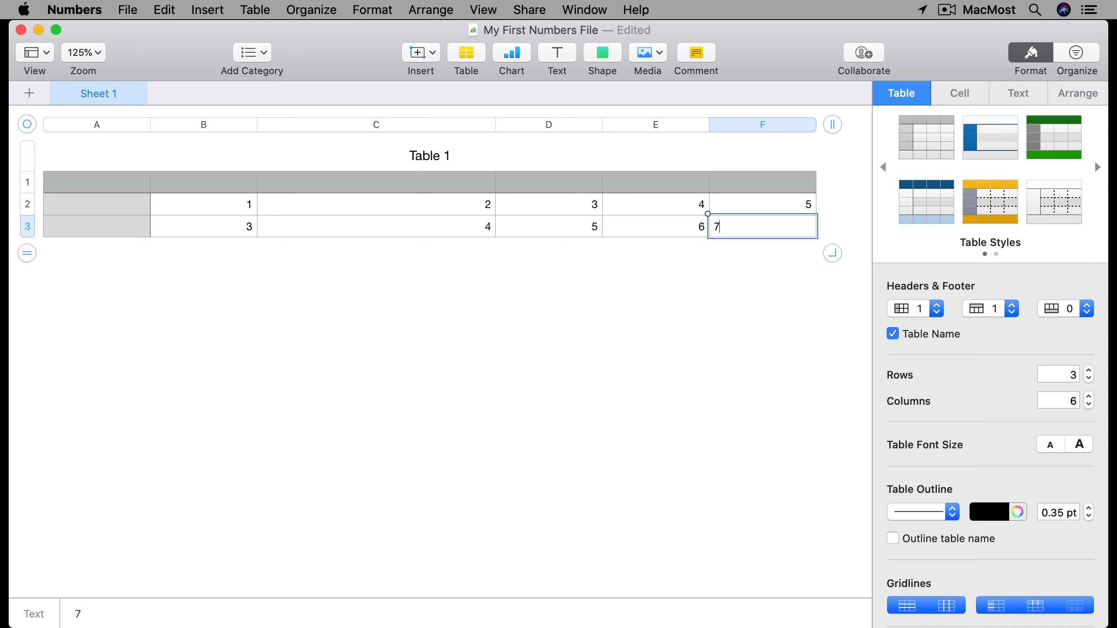
{"action": "key", "text": "Return"}
{"action": "key", "text": "Return"}
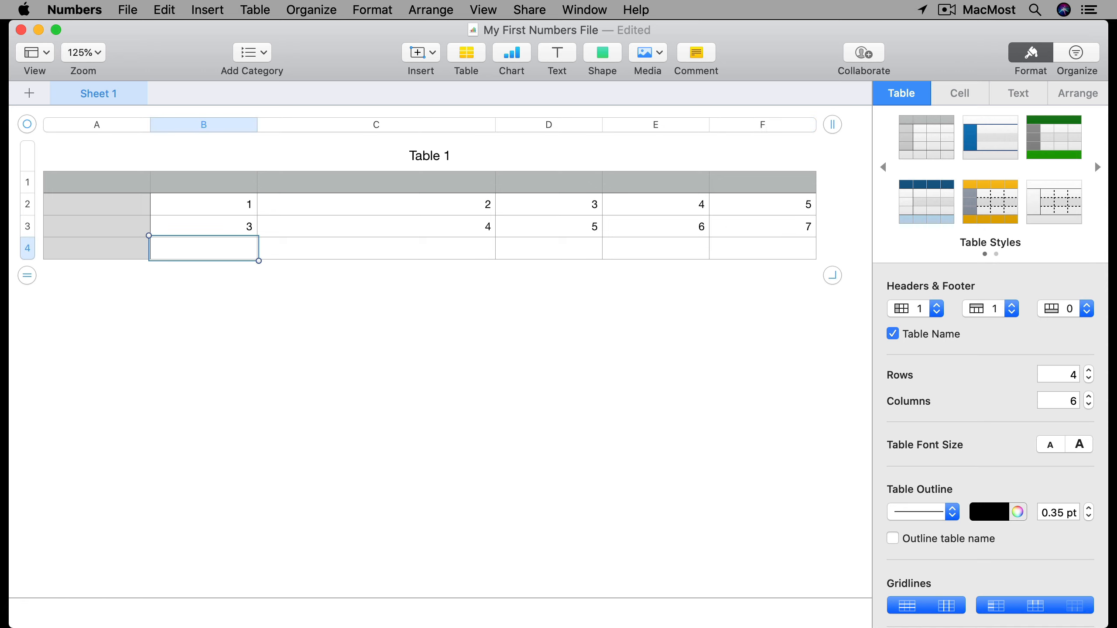